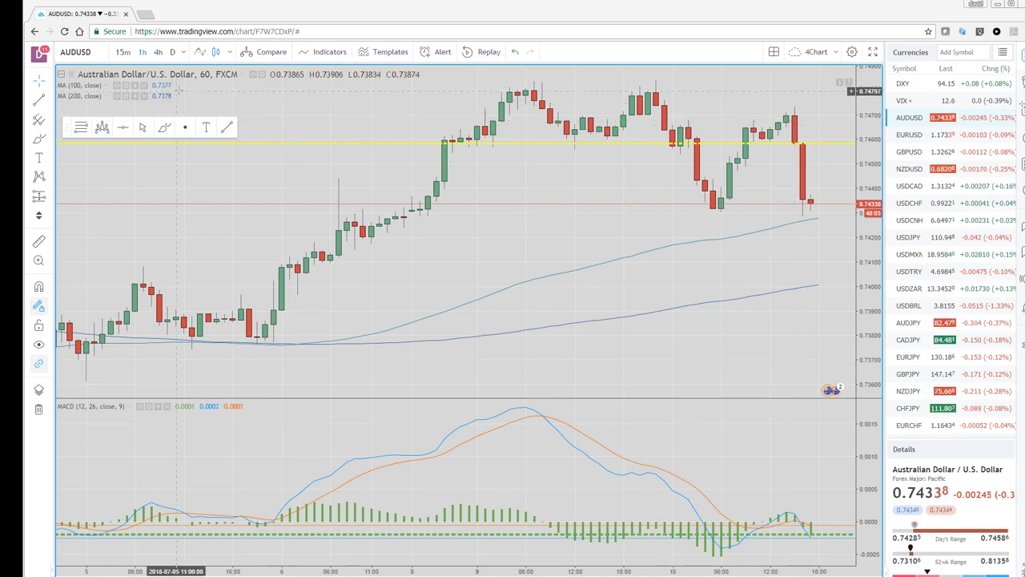
Switch the AUDUSD chart to the 15-minute interval.
click(122, 52)
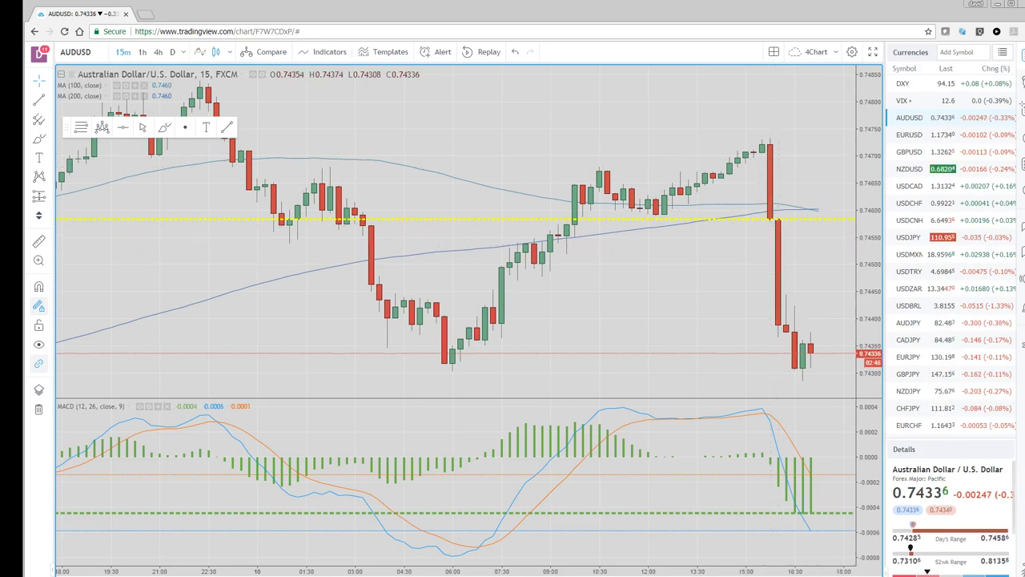
Scroll the right-hand Details panel down to the AUDUSD headlines section.
scroll(954, 474, down, 5)
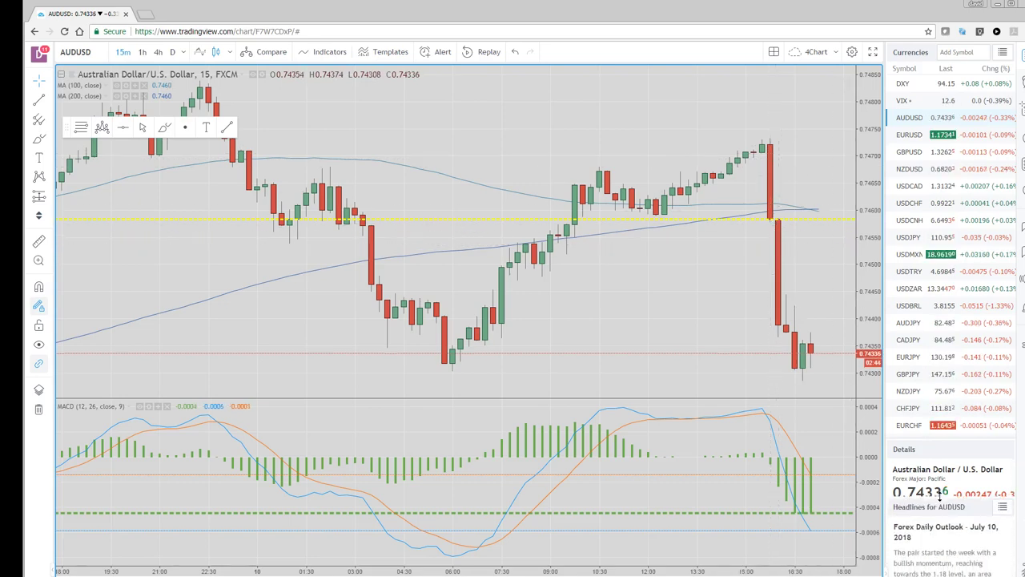
scroll(944, 474, down, 1)
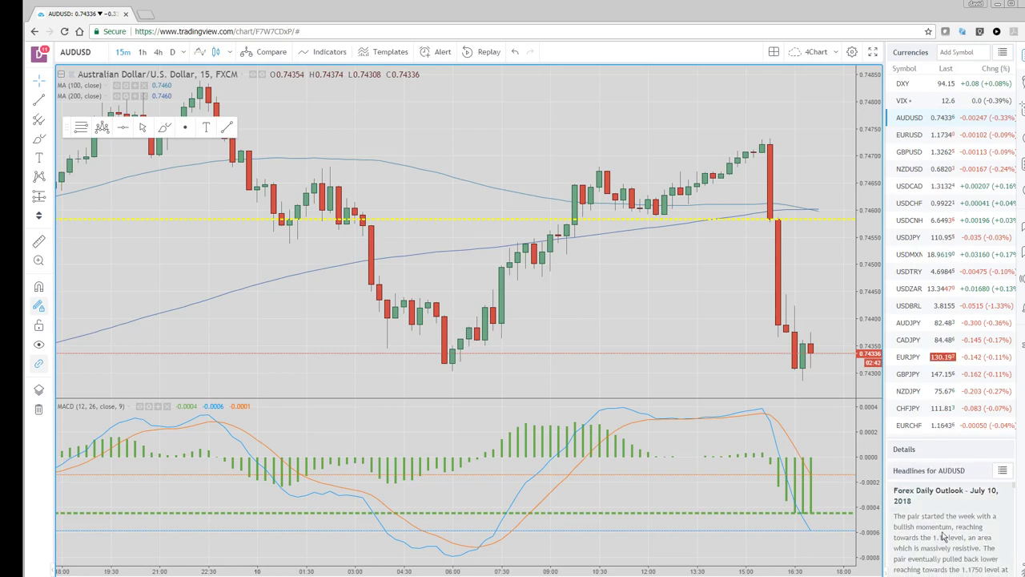
scroll(941, 528, down, 3)
scroll(939, 560, down, 1)
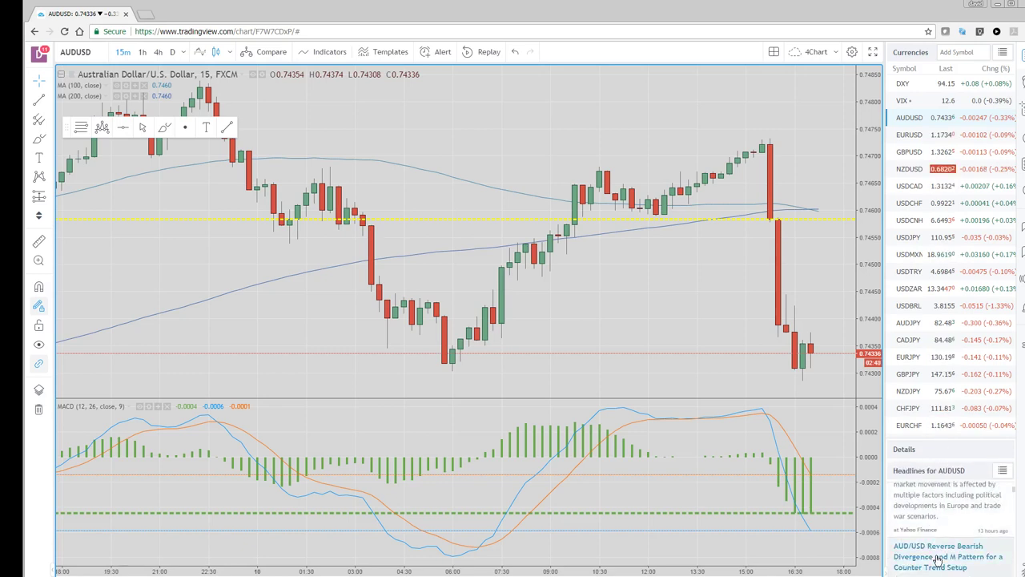
scroll(938, 559, down, 3)
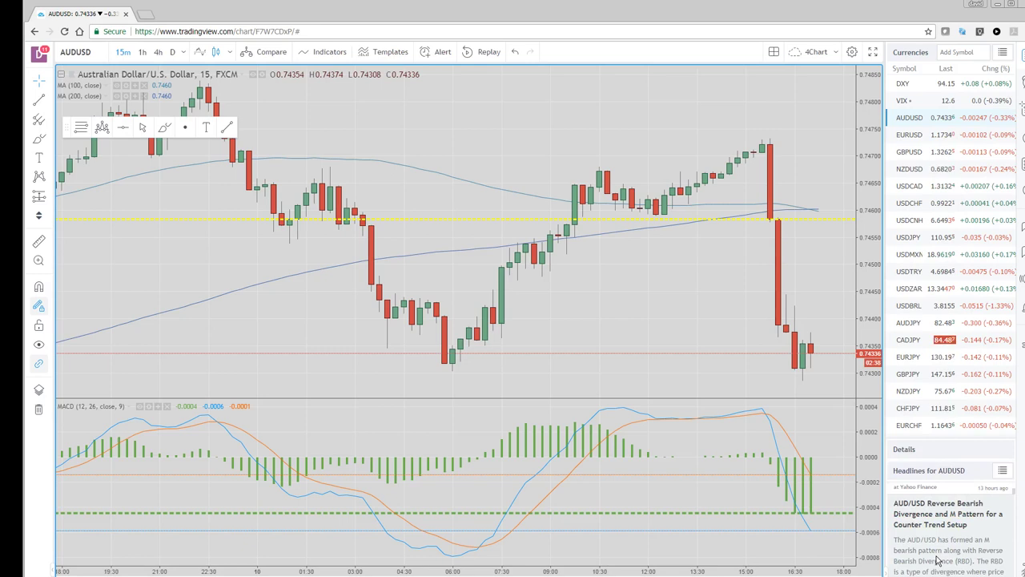
scroll(938, 561, up, 5)
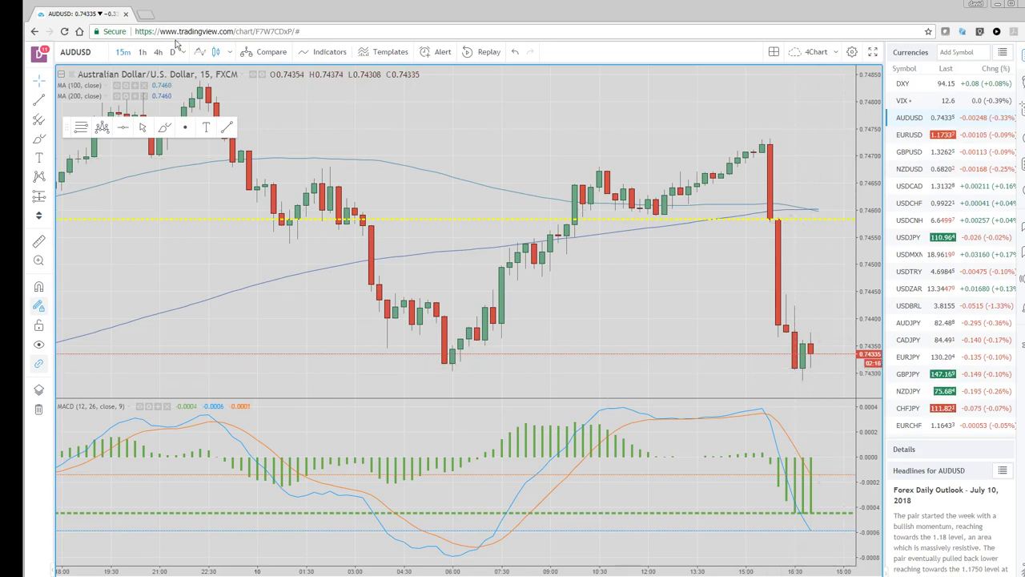
On hourly bars, view AUDJPY and NZDJPY, then go back to AUDUSD.
click(142, 52)
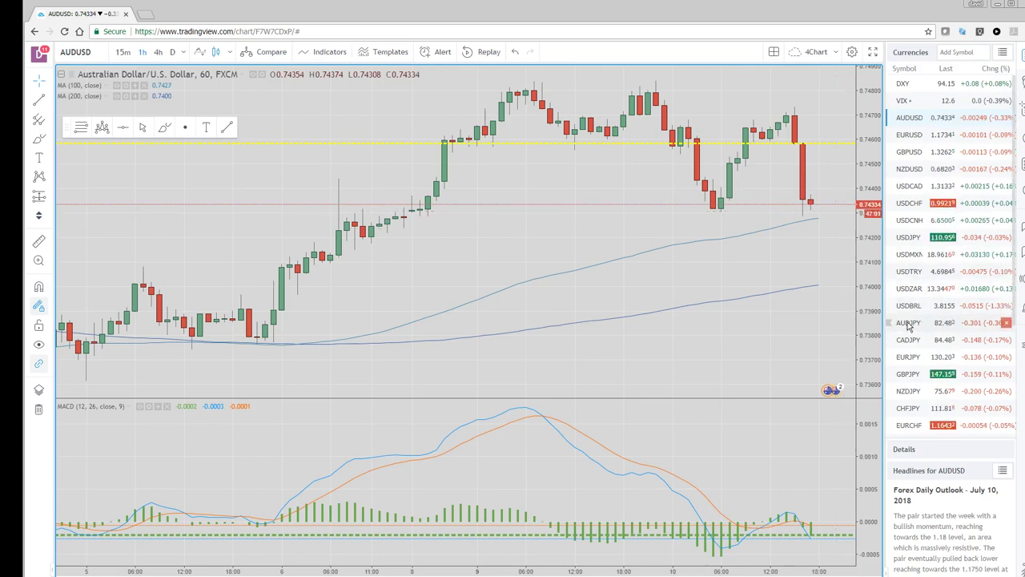
click(909, 324)
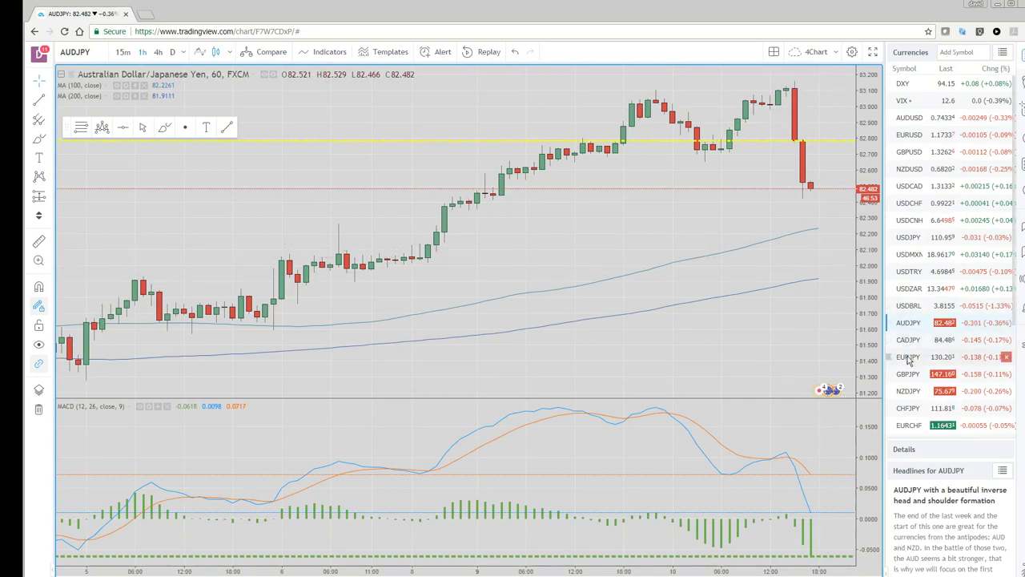
click(909, 391)
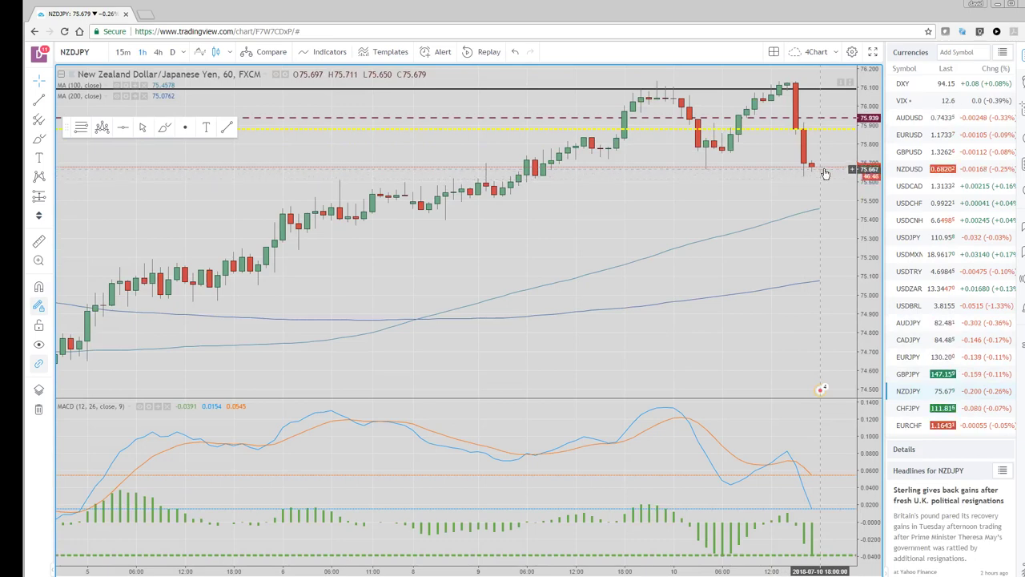
click(914, 118)
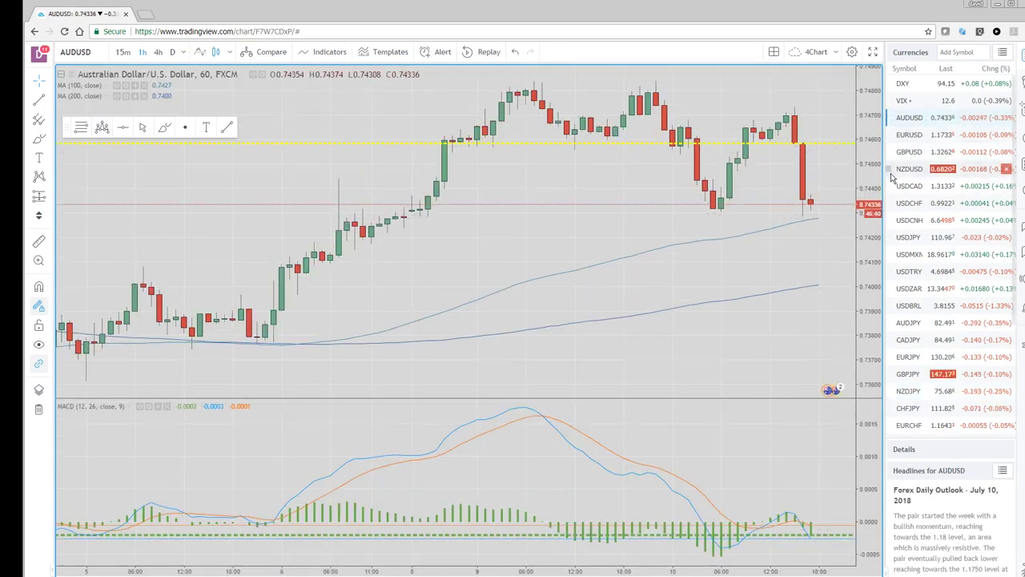
Open NZDUSD, widen the watchlist, and restore the hourly/4h/daily/weekly four-chart grid.
click(921, 170)
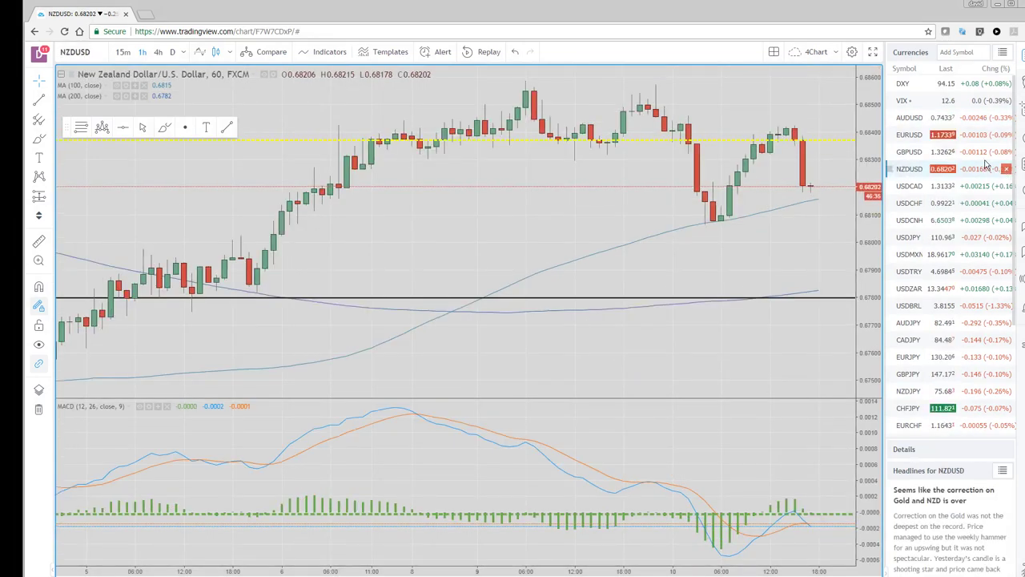
drag(881, 158, 857, 152)
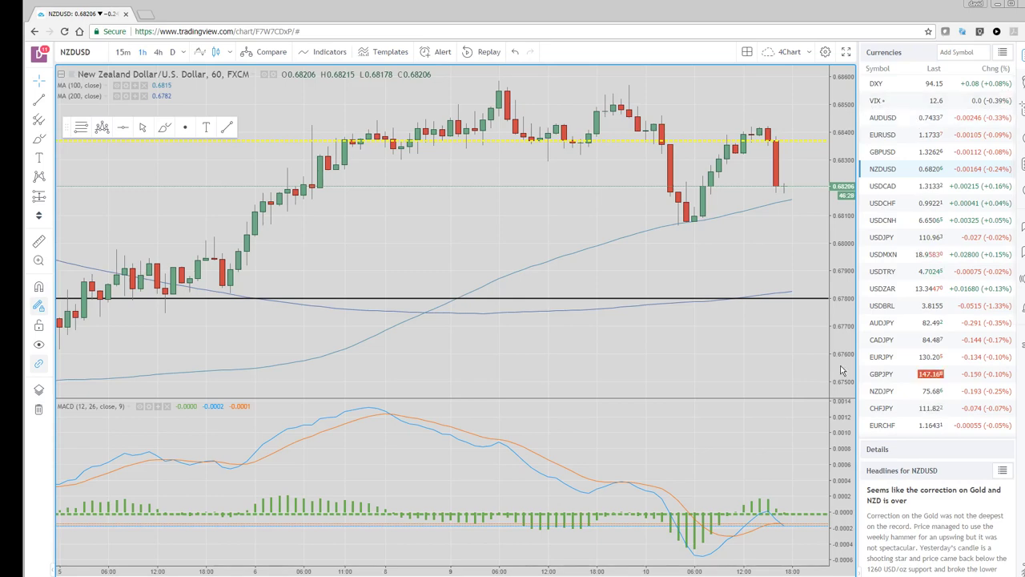
key(alt+Return)
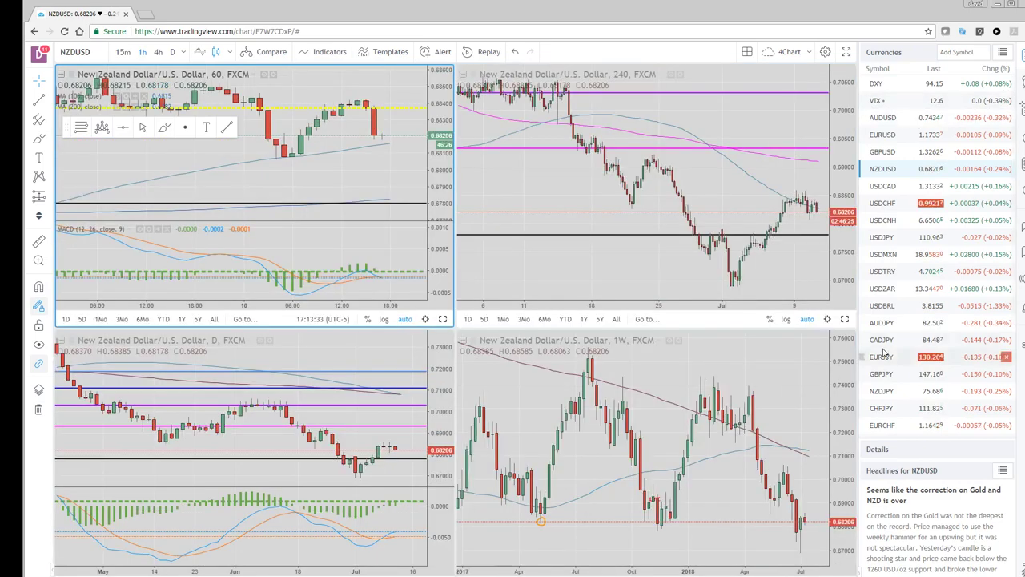
Pick AUDUSD in the Currencies watchlist so all four linked charts update.
click(891, 121)
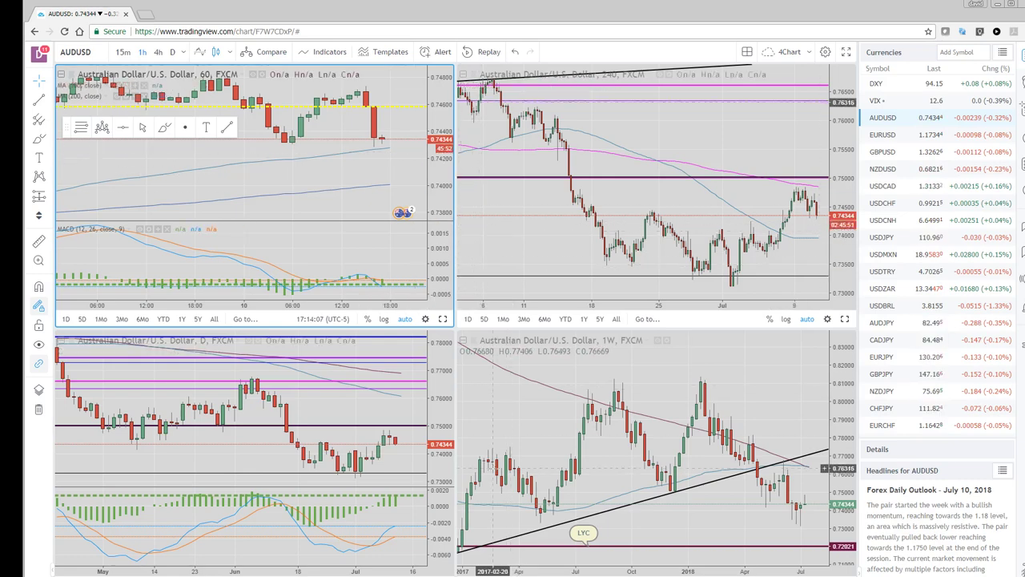
Maximize the daily chart, view EURUSD, USDJPY and USDTRY, then list saved watchlists.
click(240, 449)
key(alt+Return)
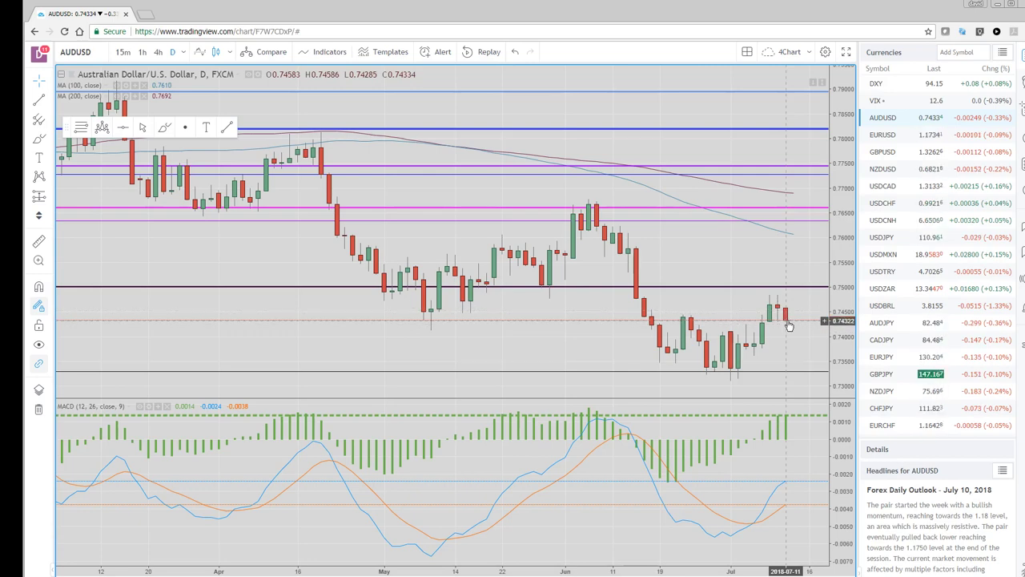
click(885, 136)
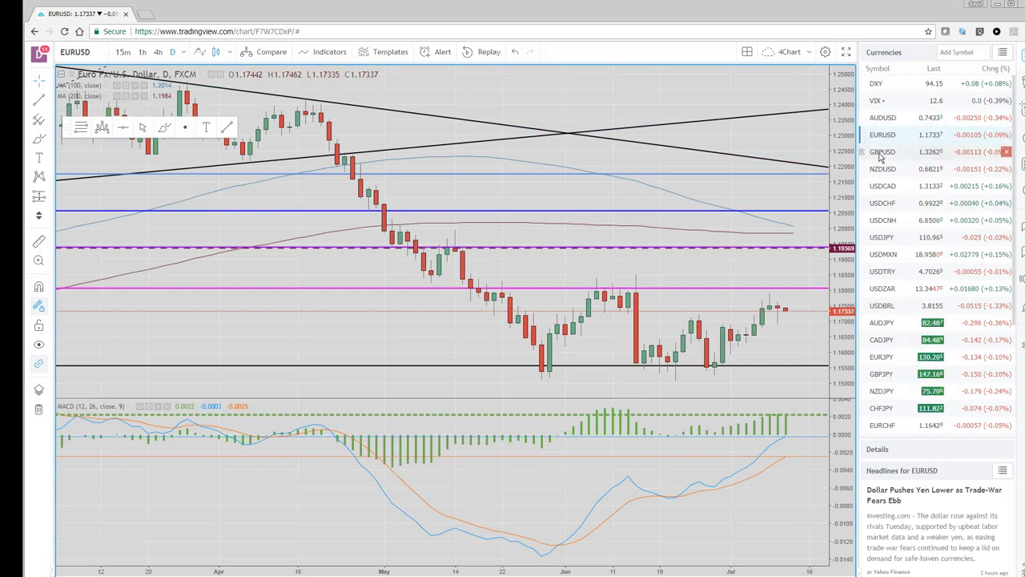
click(882, 238)
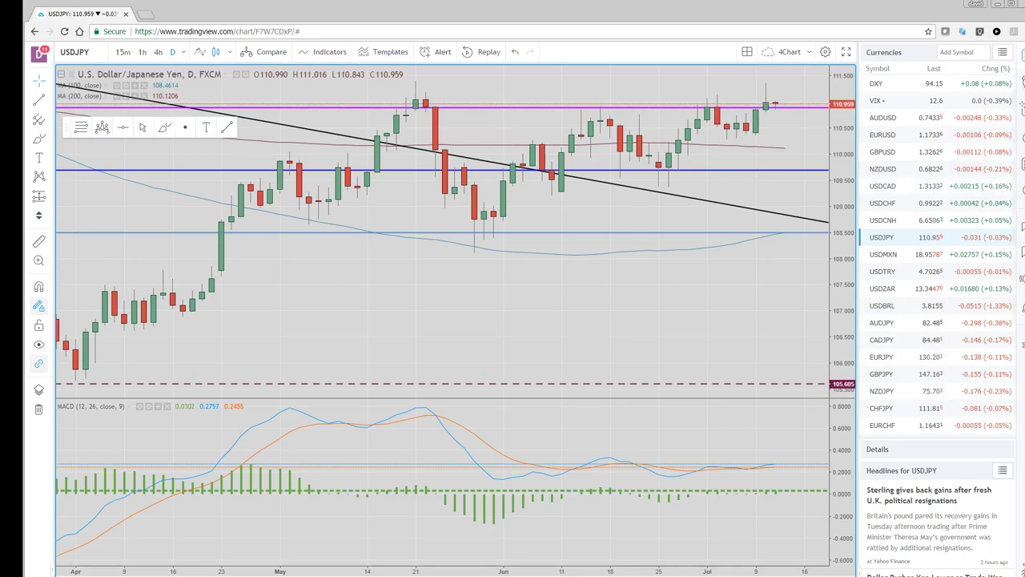
click(884, 272)
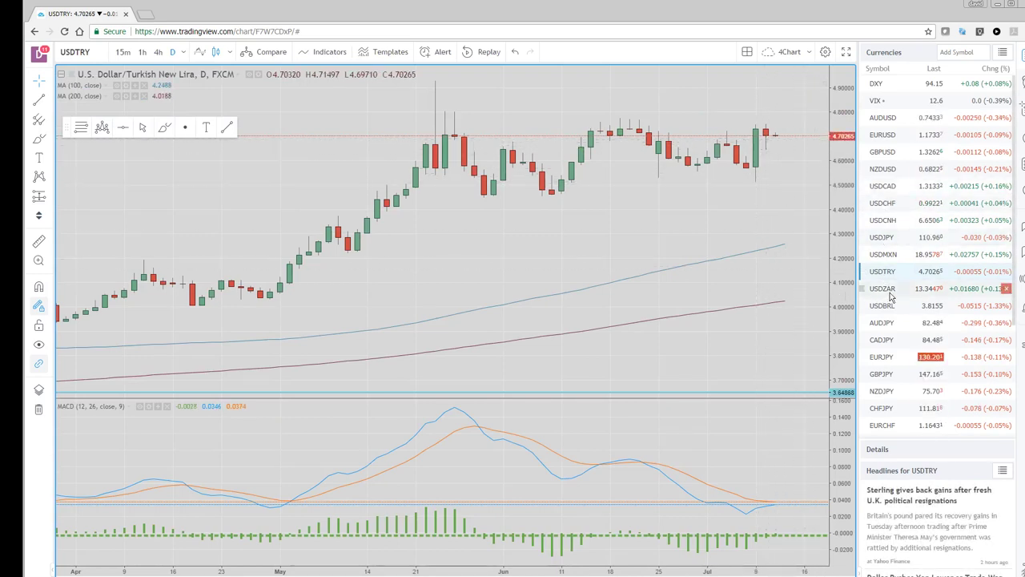
click(1004, 53)
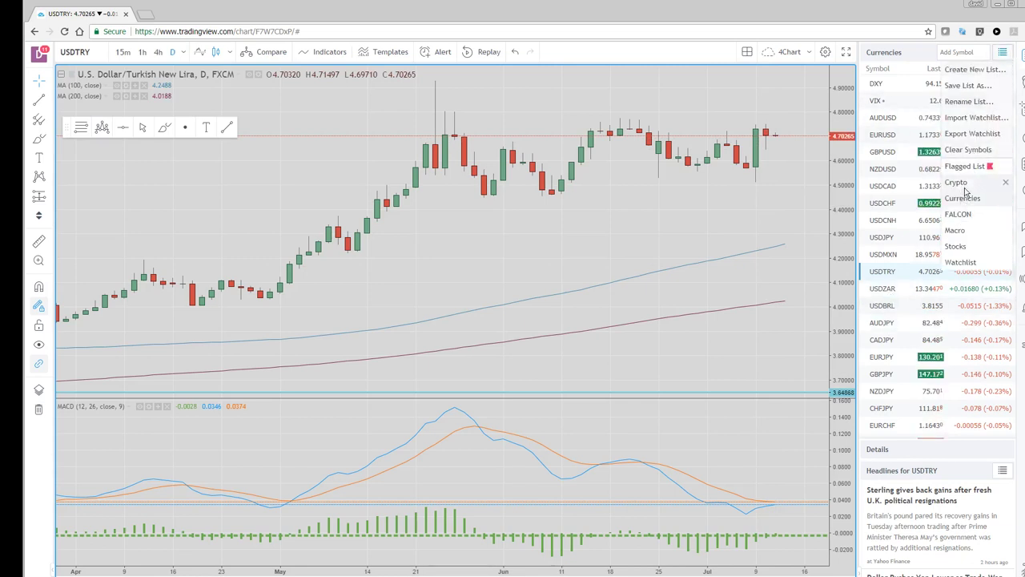
Load the Macro watchlist and view daily ES1! then NQ1! futures charts.
click(956, 230)
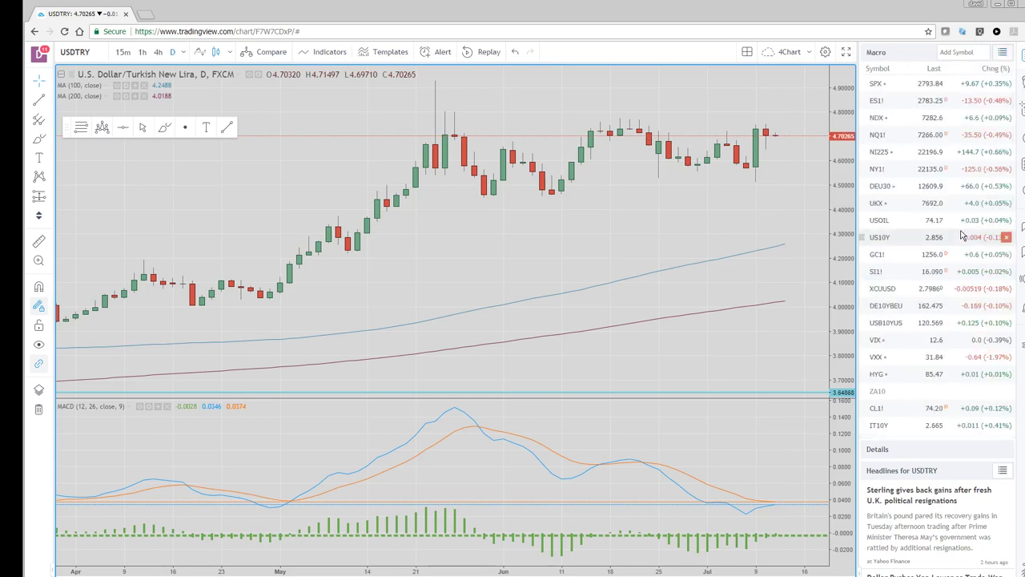
click(896, 104)
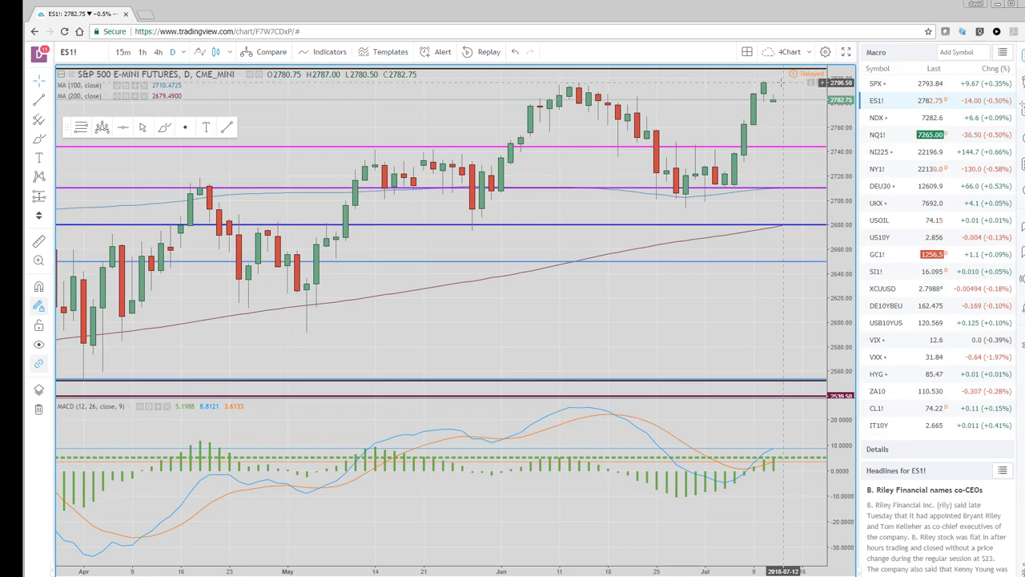
click(878, 137)
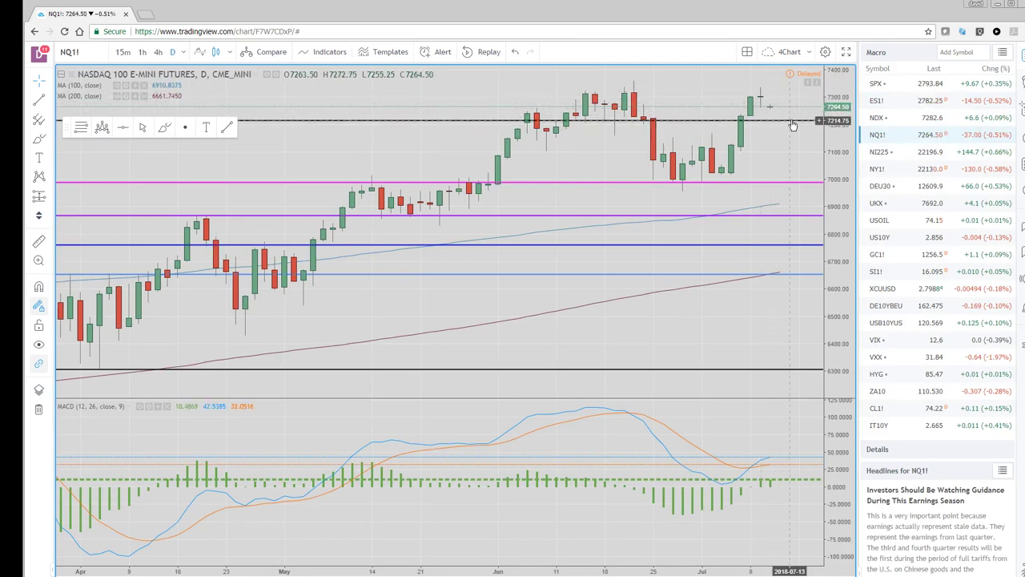
Delete the horizontal line drawings from the NQ1! chart.
right_click(791, 120)
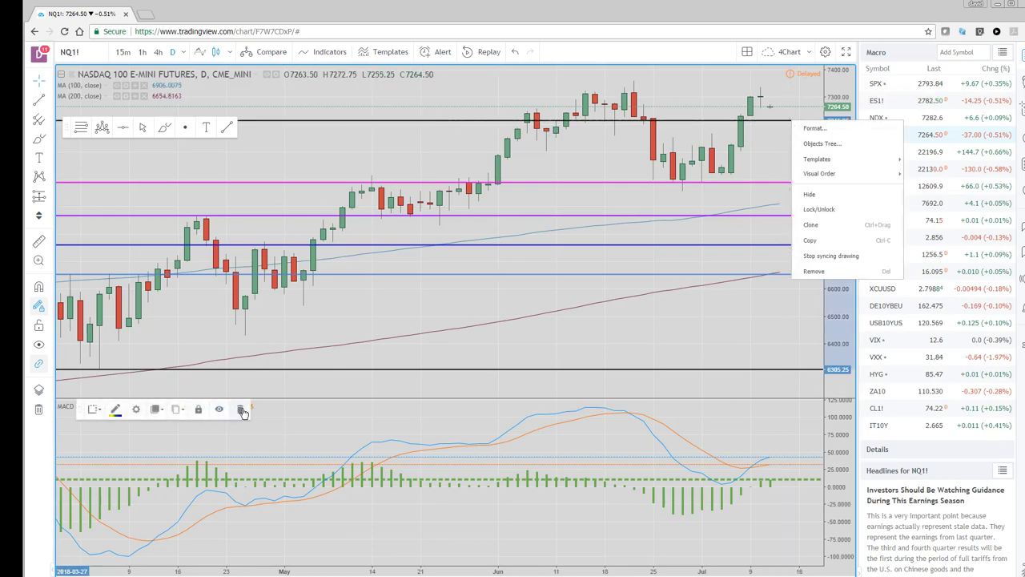
click(243, 411)
scroll(463, 339, down, 4)
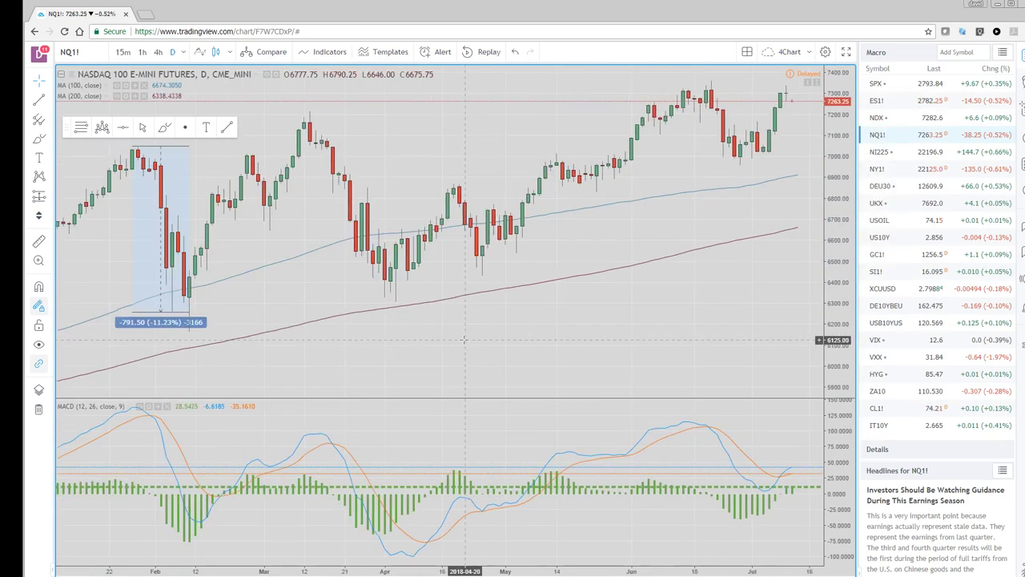
scroll(463, 340, down, 2)
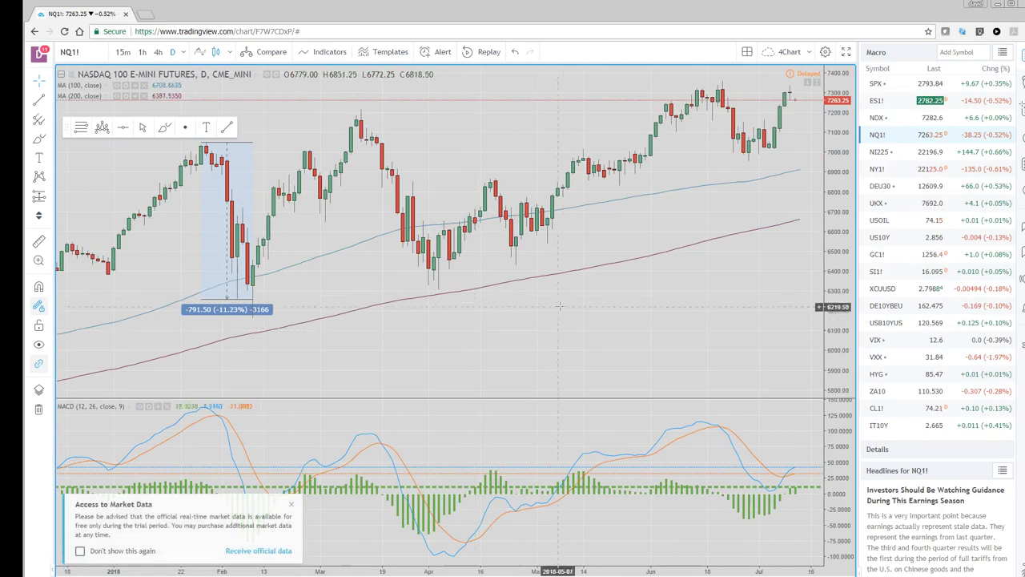
scroll(693, 200, up, 2)
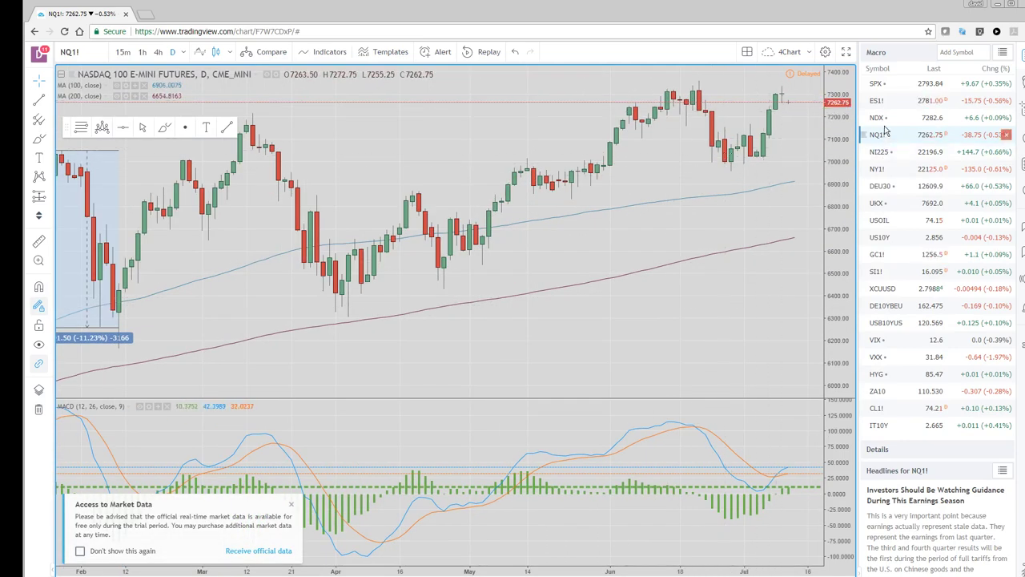
Switch back to ES1!, then to the daily SPX index chart.
click(881, 101)
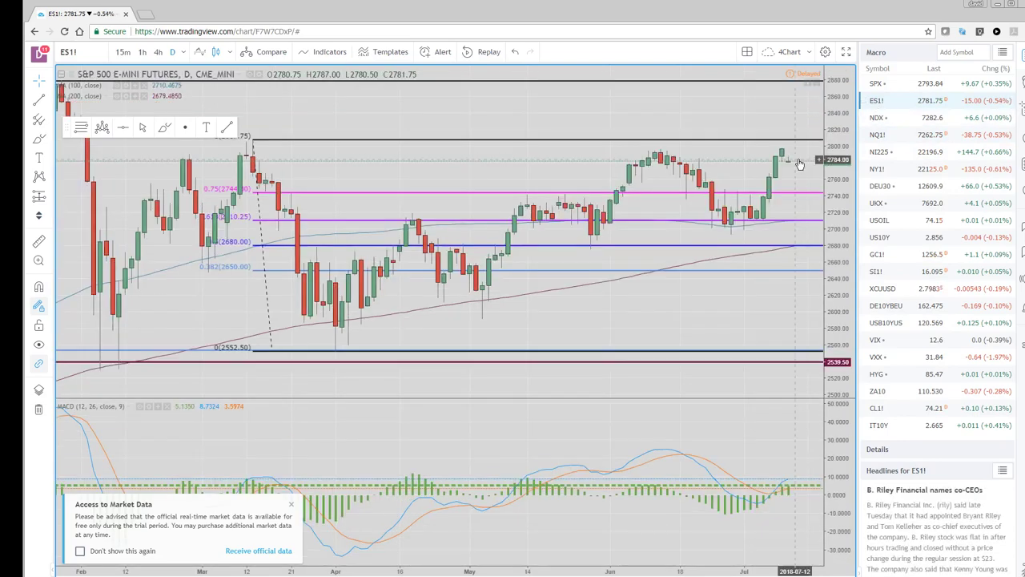
click(881, 84)
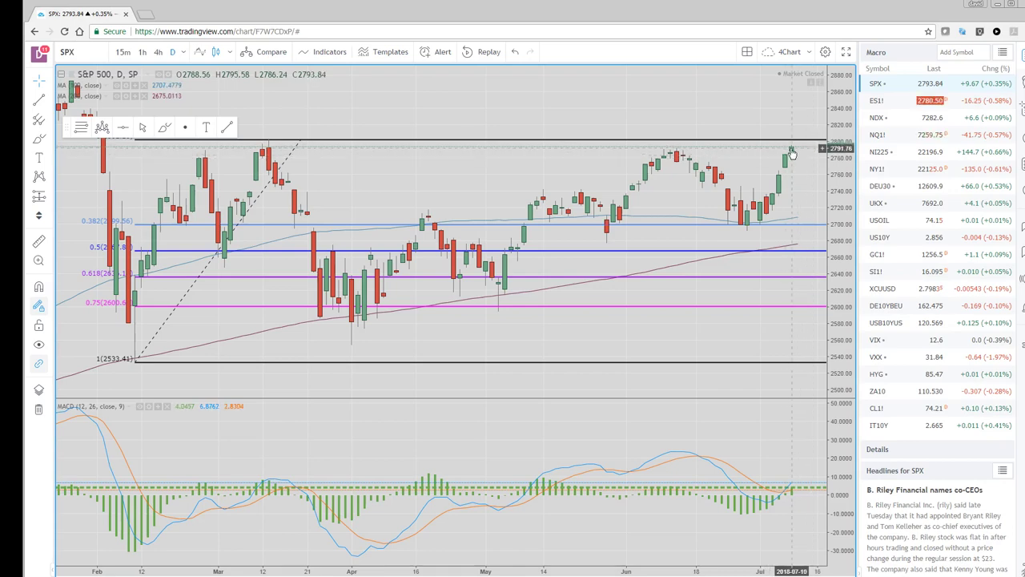
scroll(611, 334, down, 4)
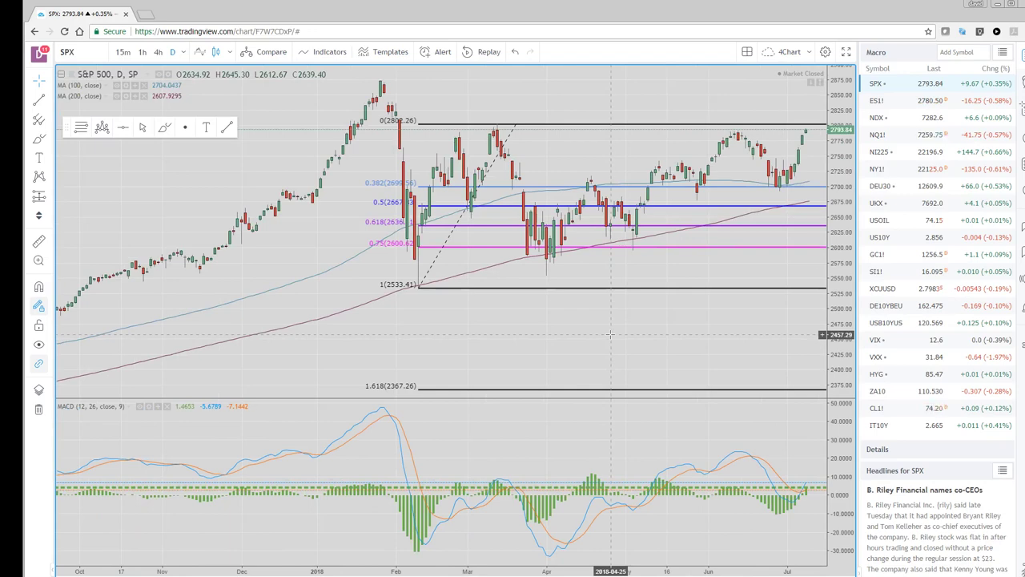
Delete the Fibonacci retracement from the daily SPX chart via its right-click menu.
right_click(583, 129)
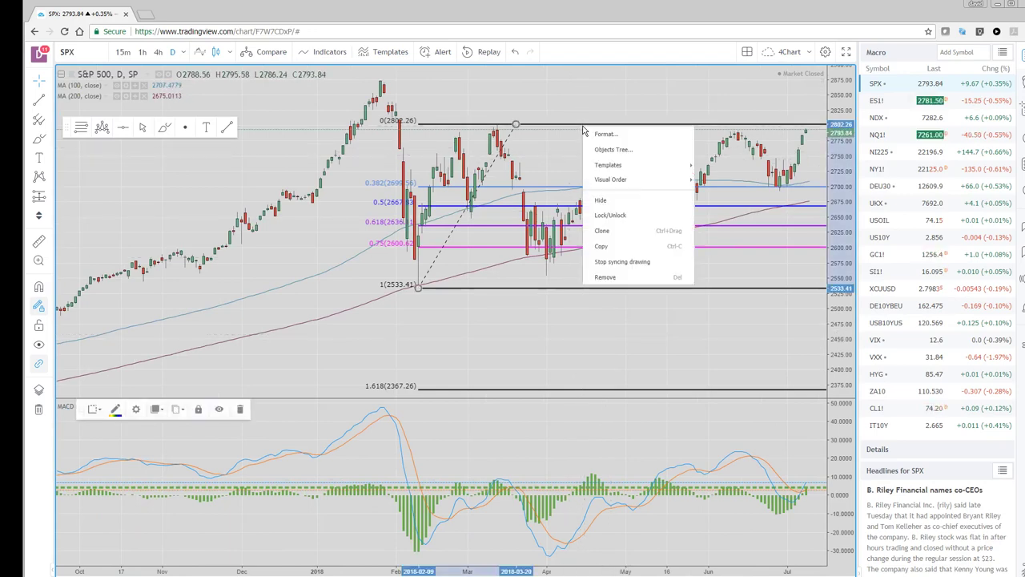
click(240, 409)
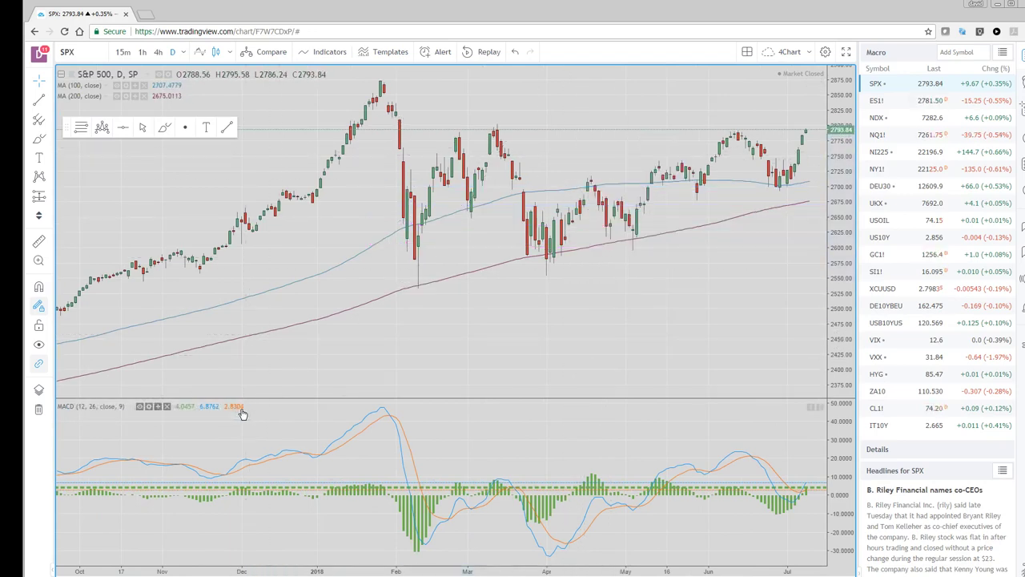
scroll(401, 303, up, 2)
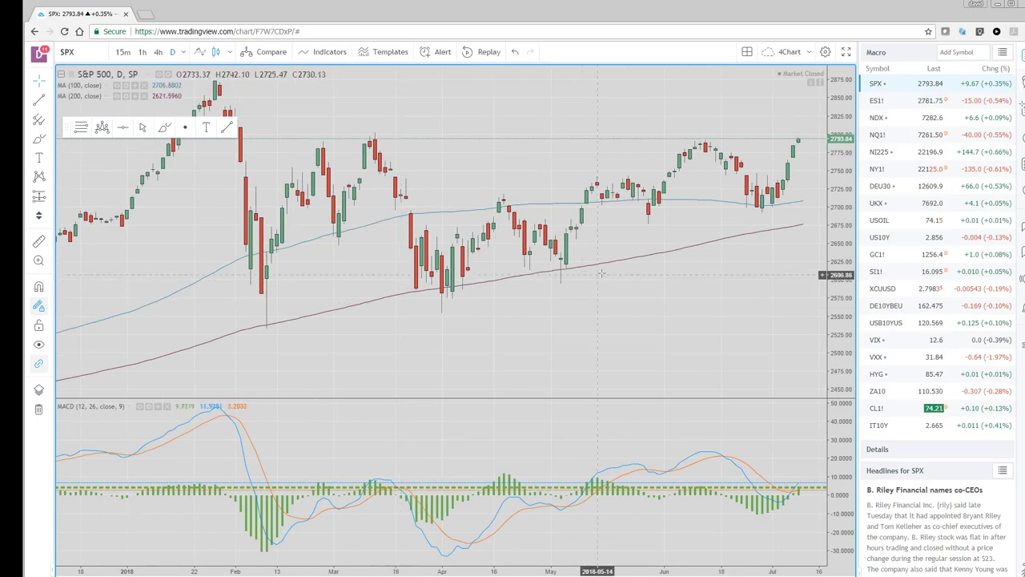
Open the CL1! crude oil daily chart and adjust its visible time range.
click(889, 408)
scroll(705, 253, up, 2)
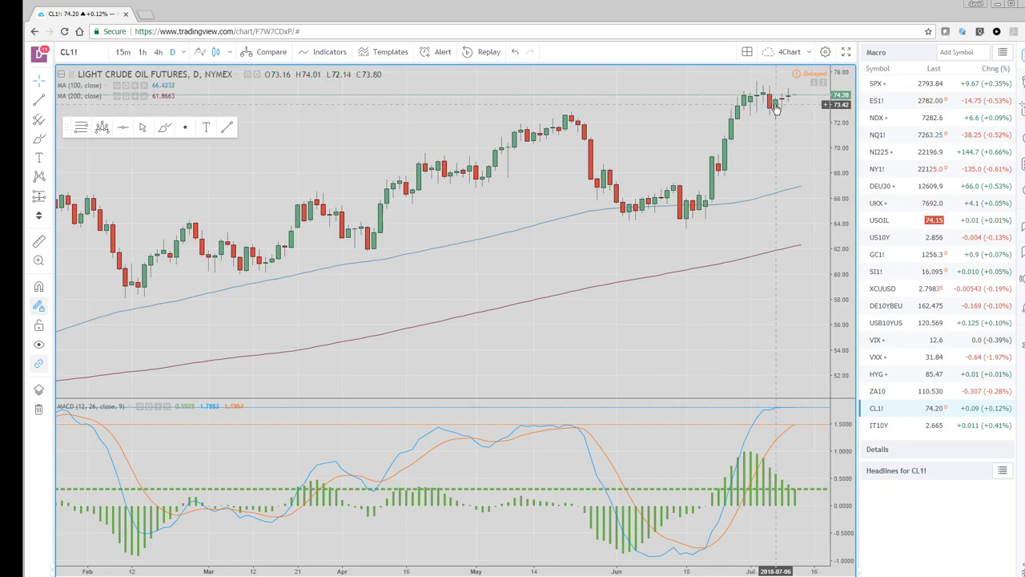
scroll(785, 104, up, 2)
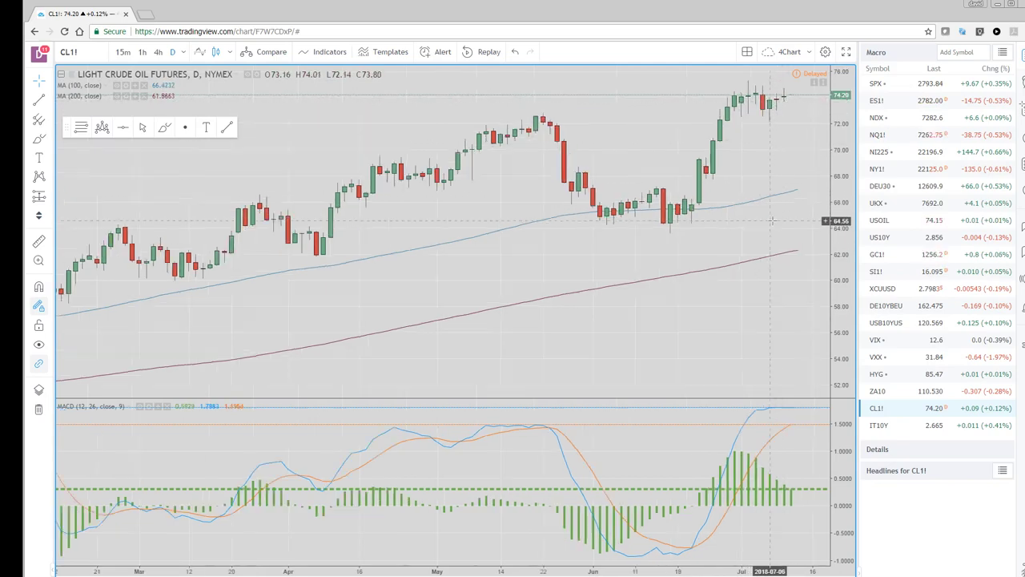
scroll(698, 256, down, 2)
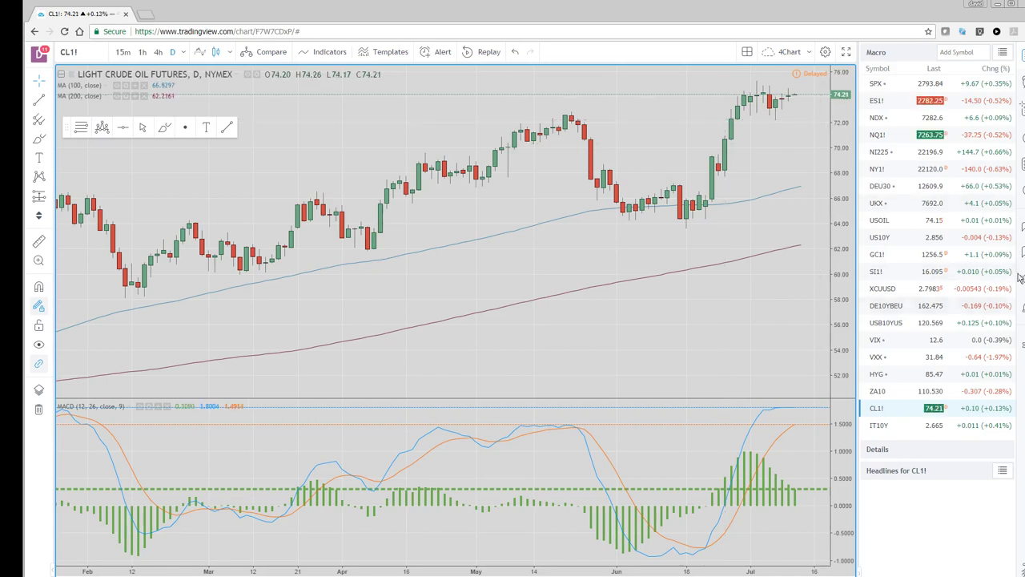
Load the Crypto watchlist and display the BTCUSD chart.
click(1003, 53)
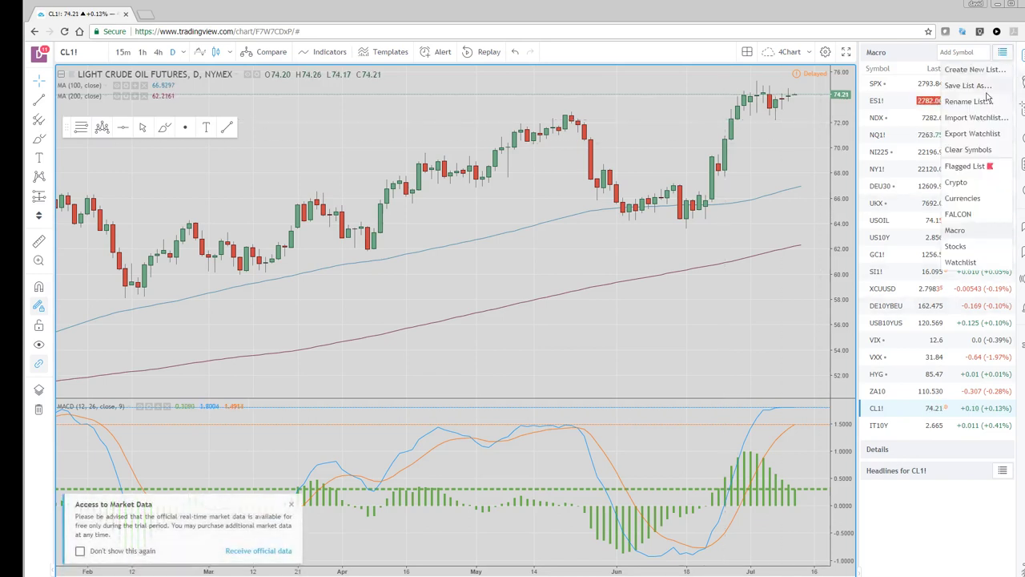
click(961, 183)
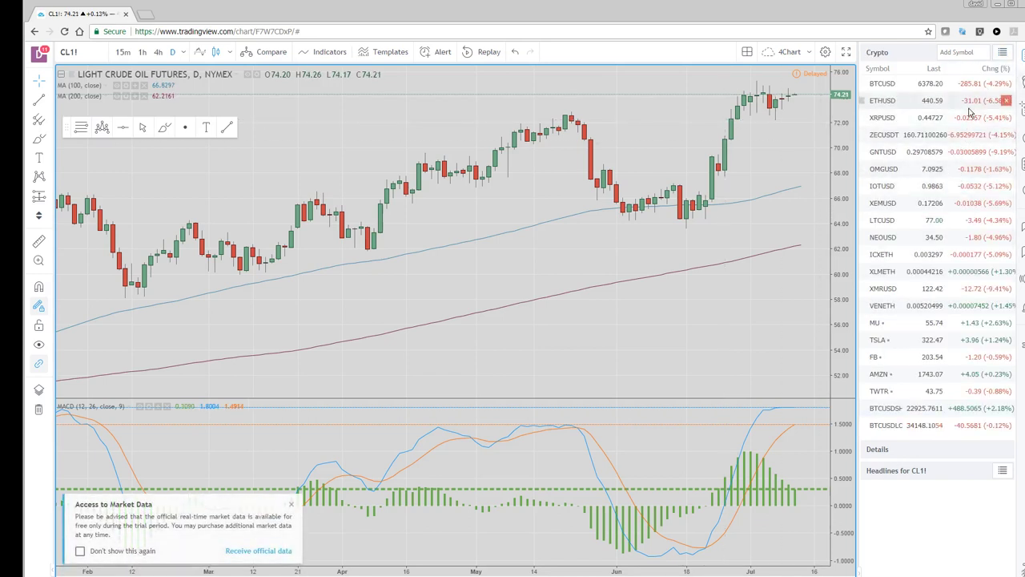
click(881, 84)
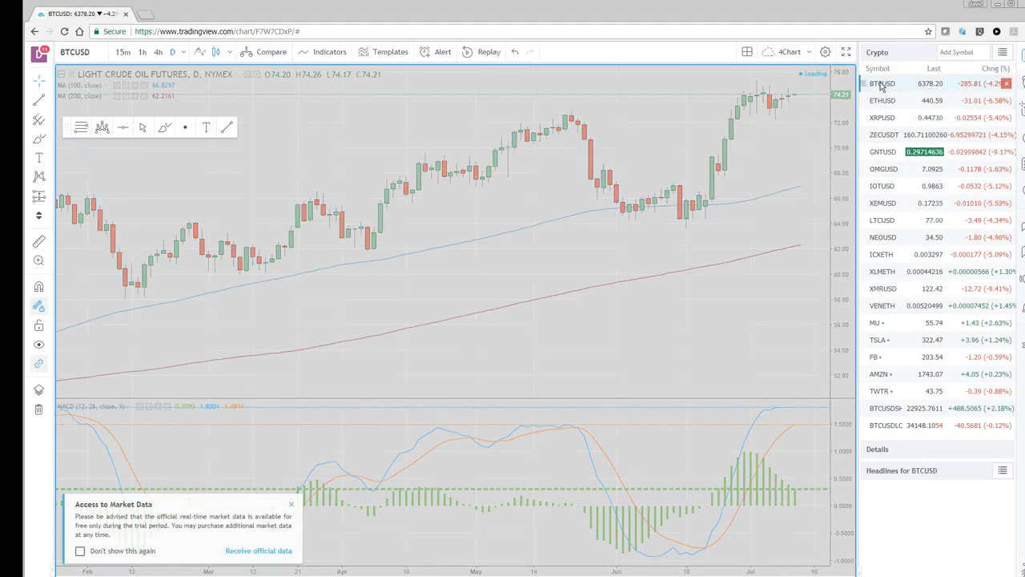
scroll(673, 298, up, 2)
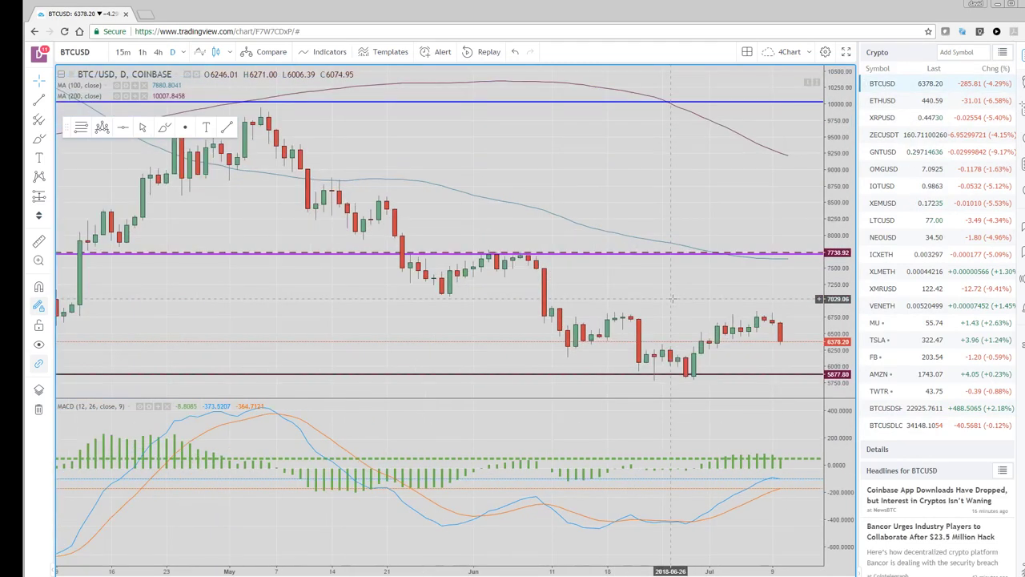
Review the ETHUSD, XRPUSD and GNTUSD charts, ending on the daily XRPUSD chart.
click(885, 101)
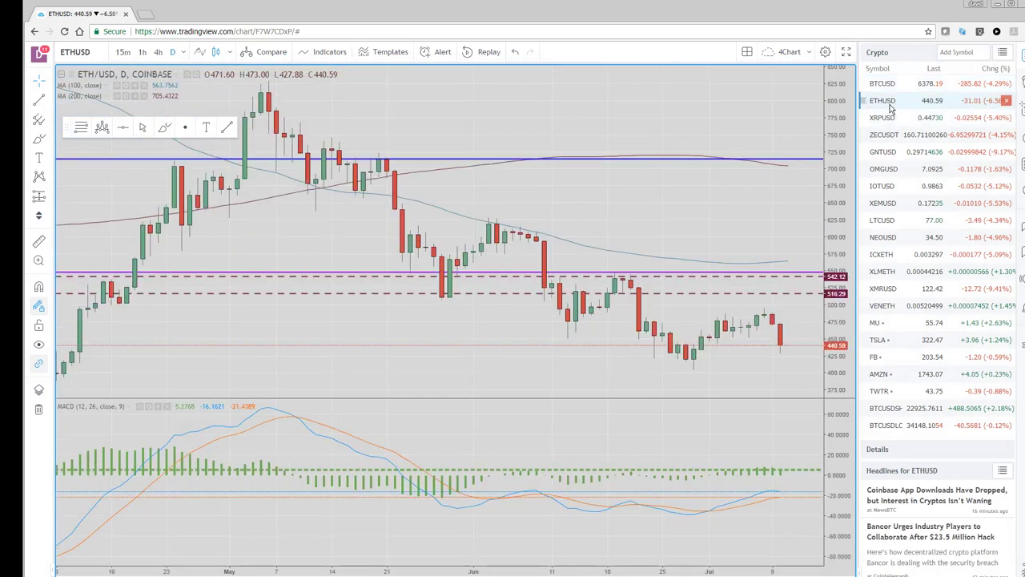
click(886, 117)
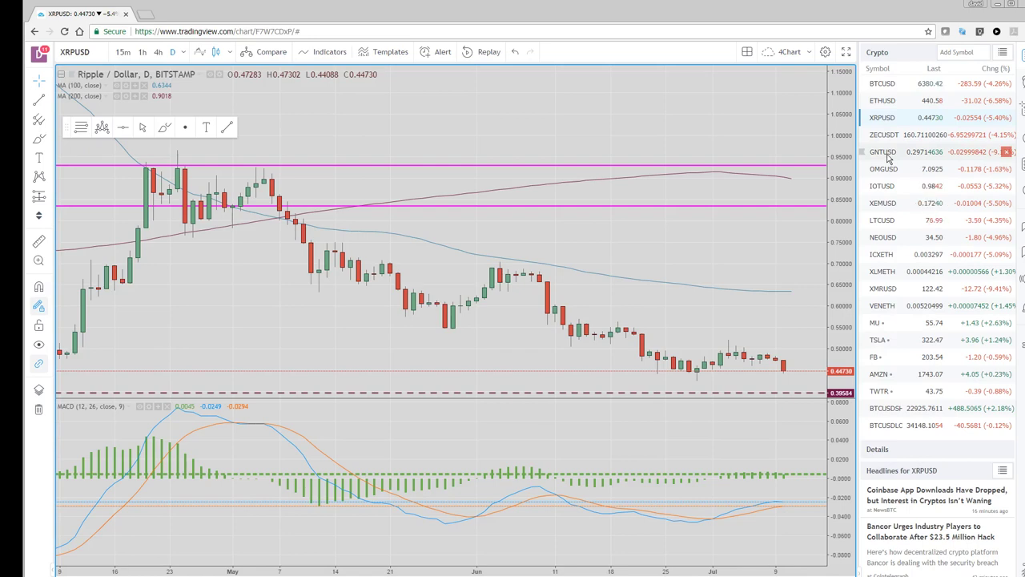
click(885, 152)
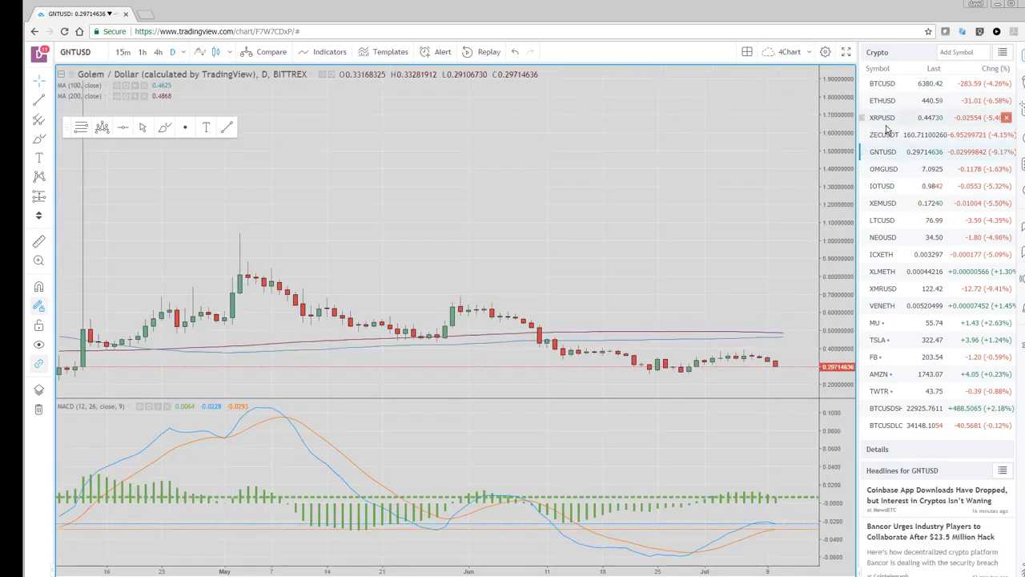
click(886, 136)
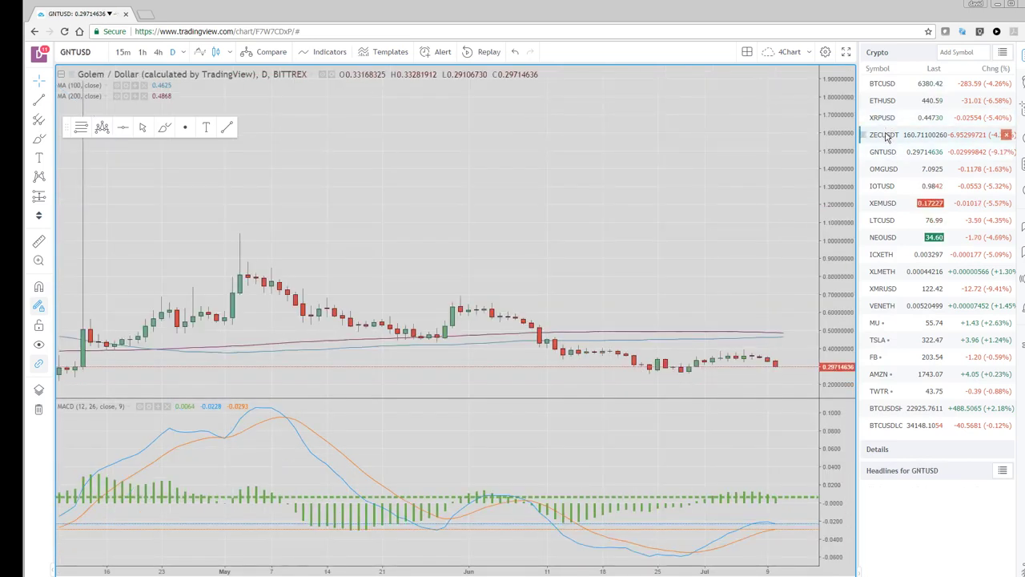
click(888, 119)
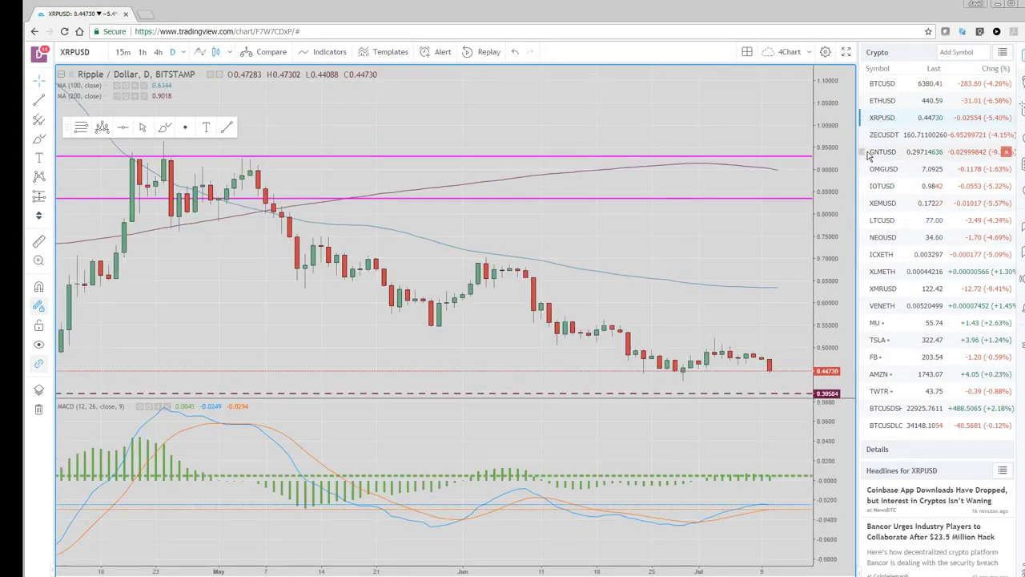
scroll(618, 306, up, 2)
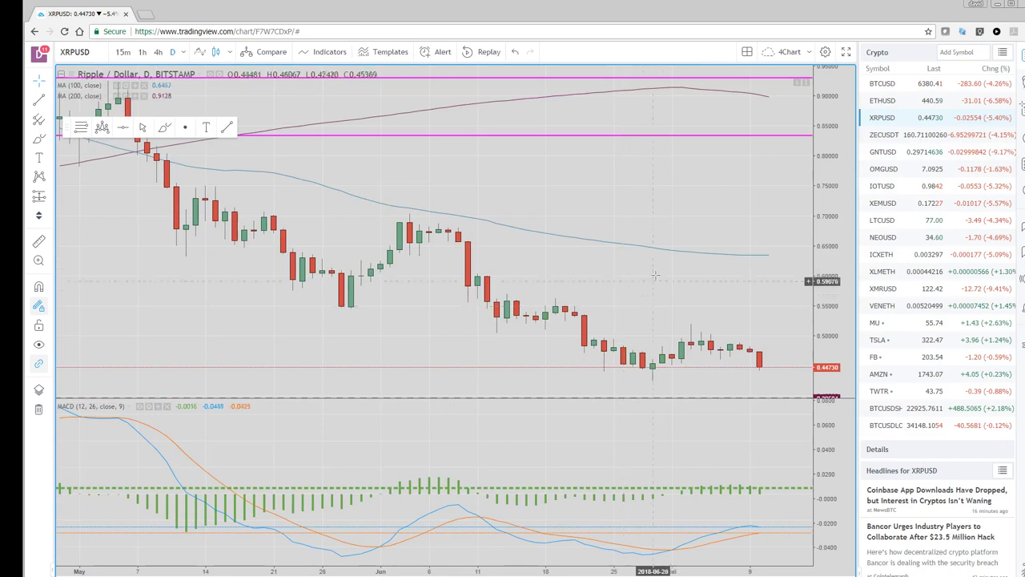
Load the Currencies watchlist and display the daily USDCAD chart near 1.31321.
click(1004, 53)
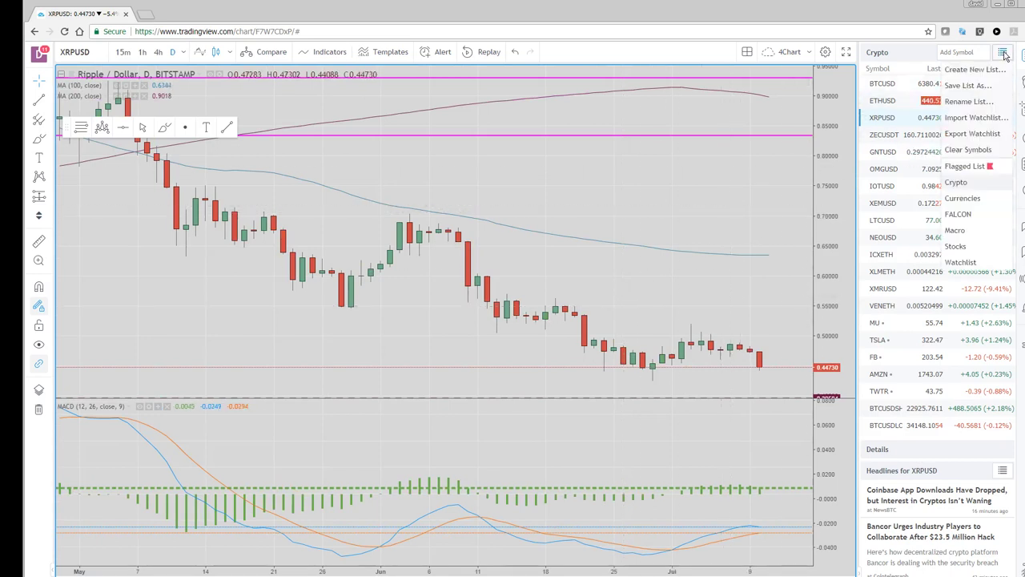
click(964, 199)
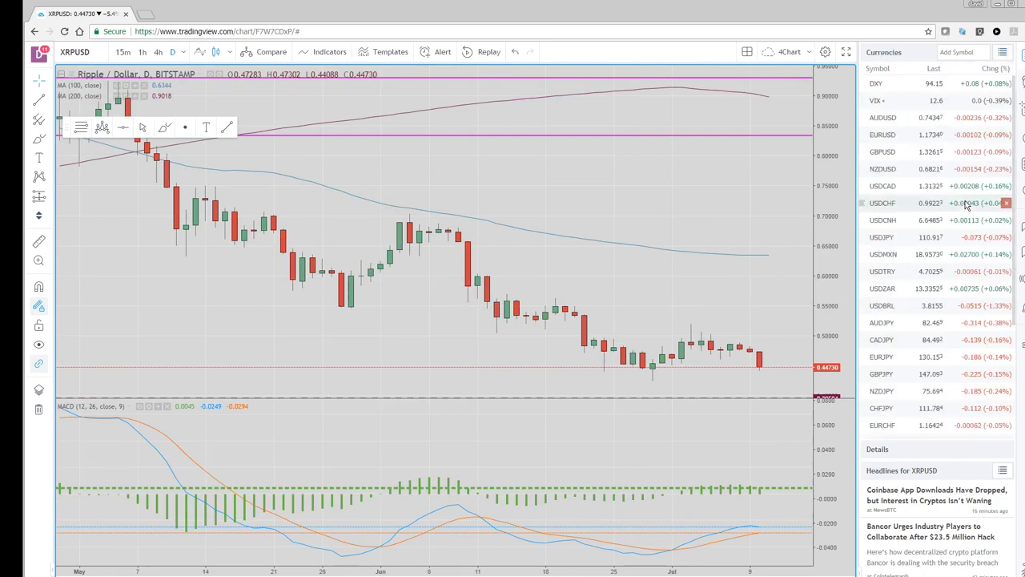
click(889, 189)
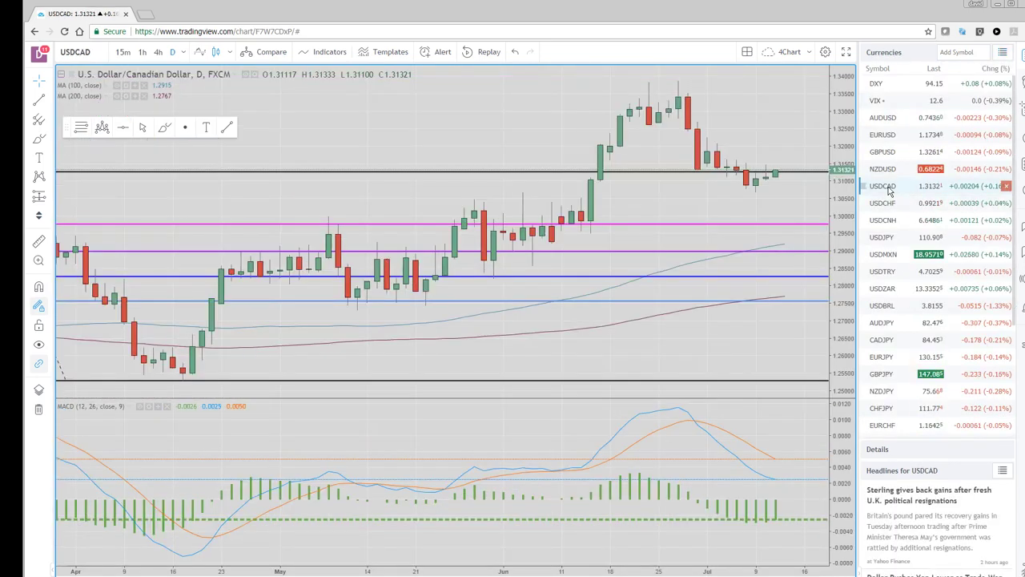
Restore the four-timeframe layout and maximize the 60-minute USDCAD chart.
key(alt+Return)
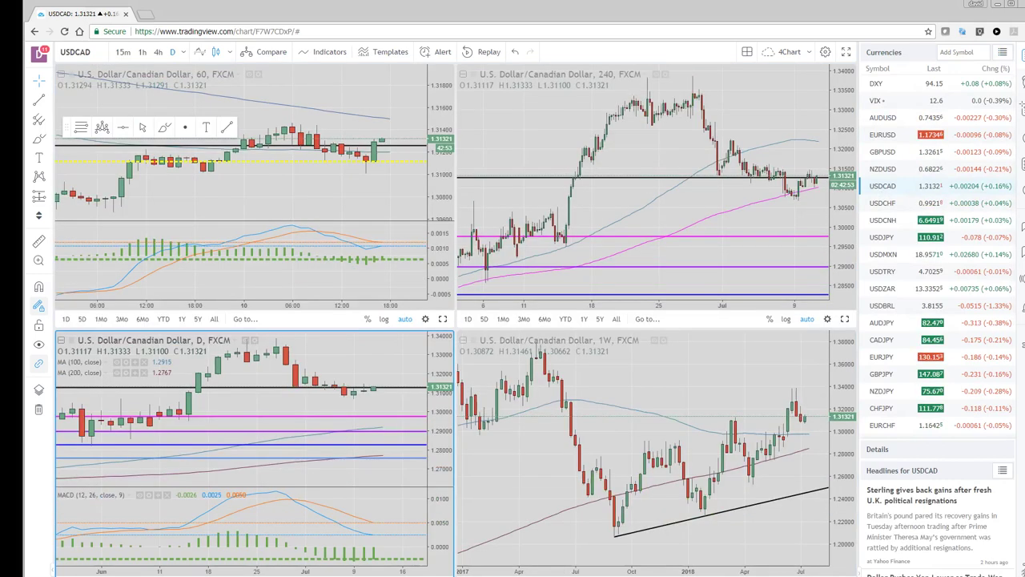
click(443, 319)
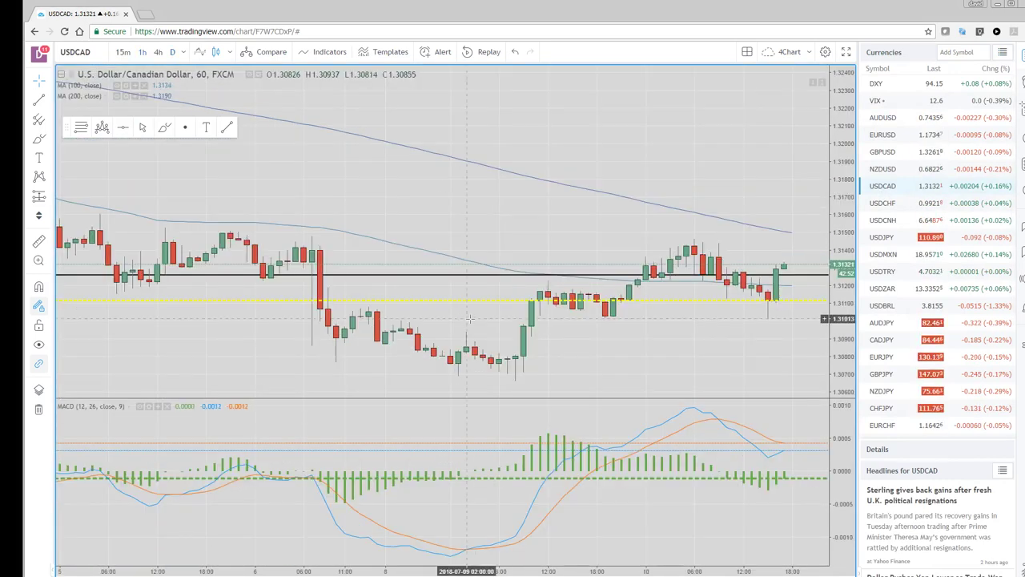
scroll(496, 317, up, 1)
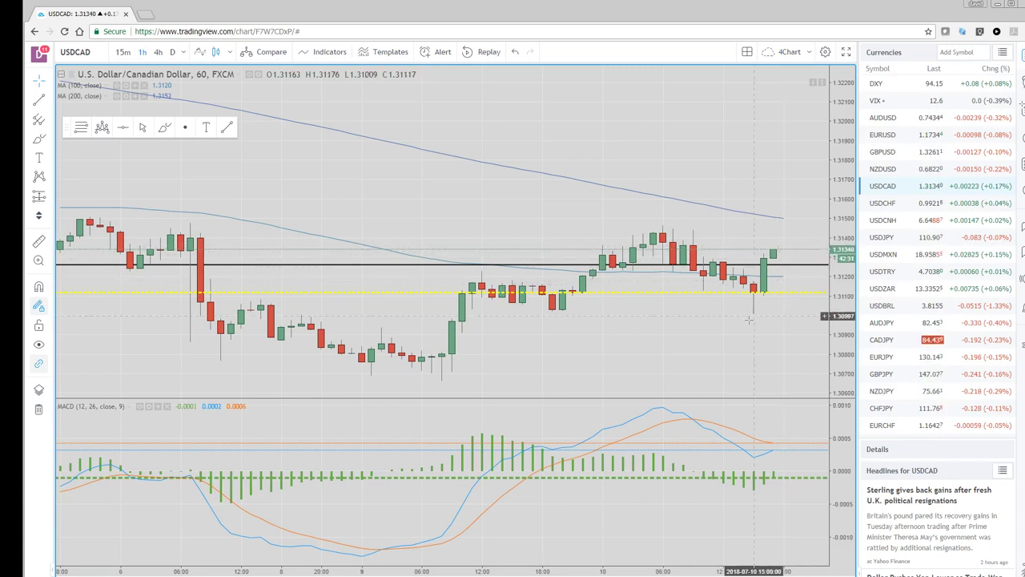
scroll(749, 319, down, 3)
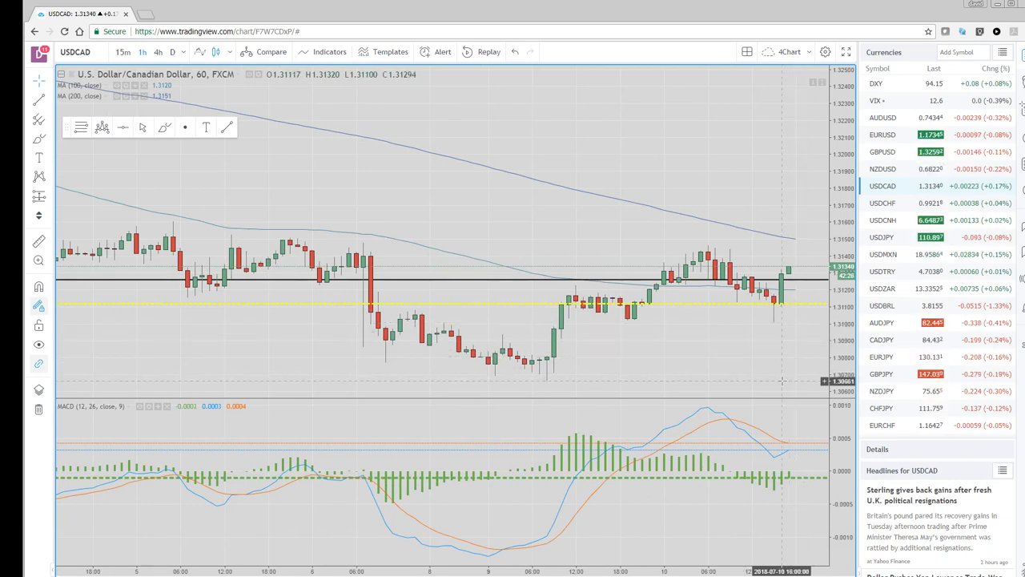
Switch USDCAD to 4-hour bars and remove the horizontal level lines, keeping the yellow support.
click(158, 53)
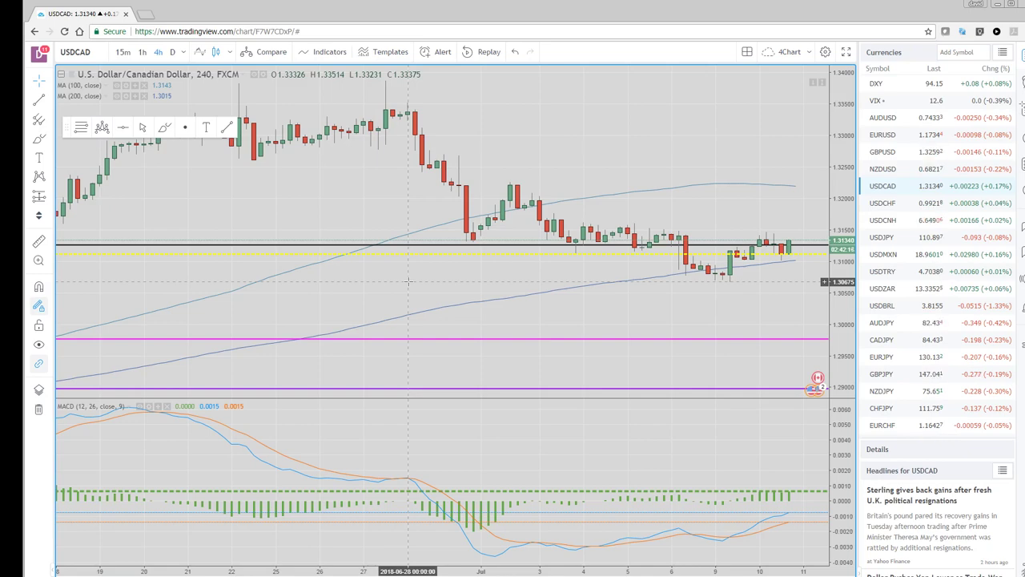
right_click(349, 249)
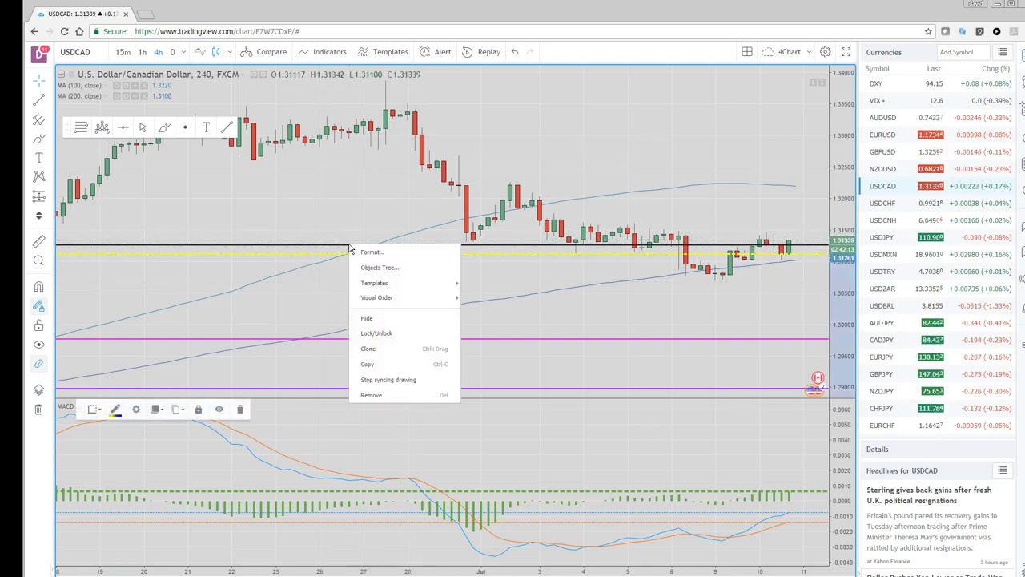
click(371, 395)
scroll(395, 382, down, 3)
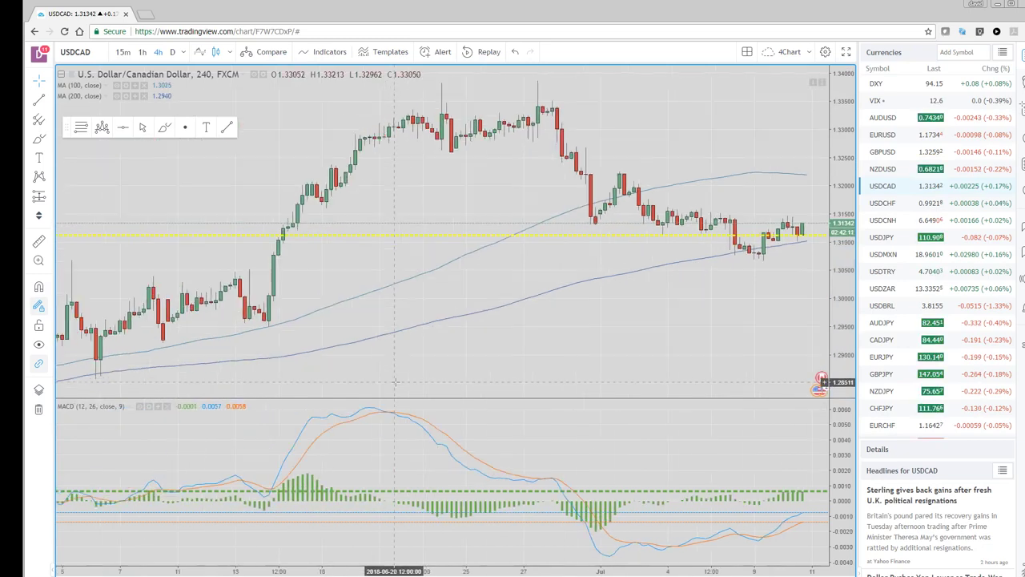
scroll(395, 382, up, 4)
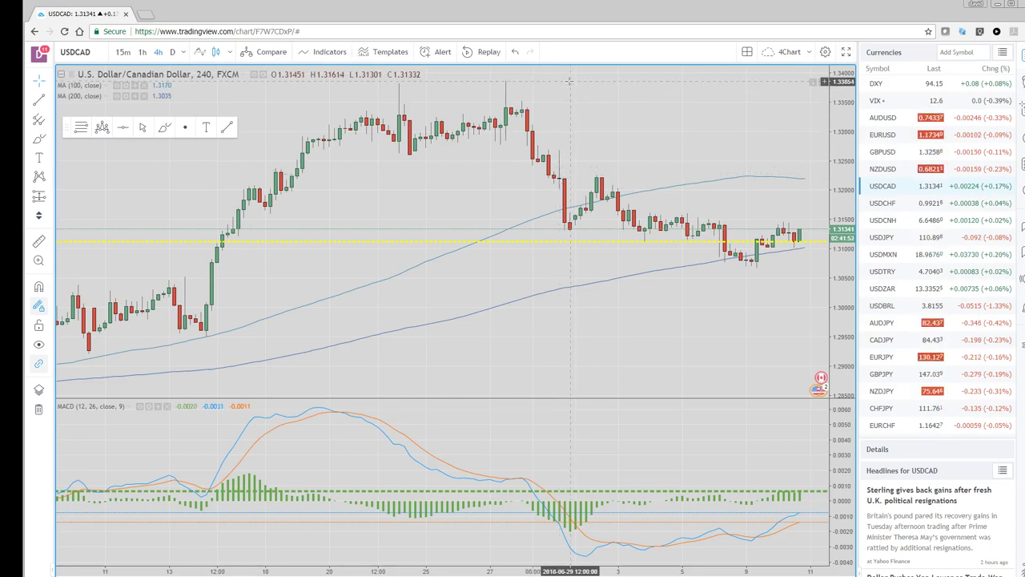
scroll(529, 162, down, 2)
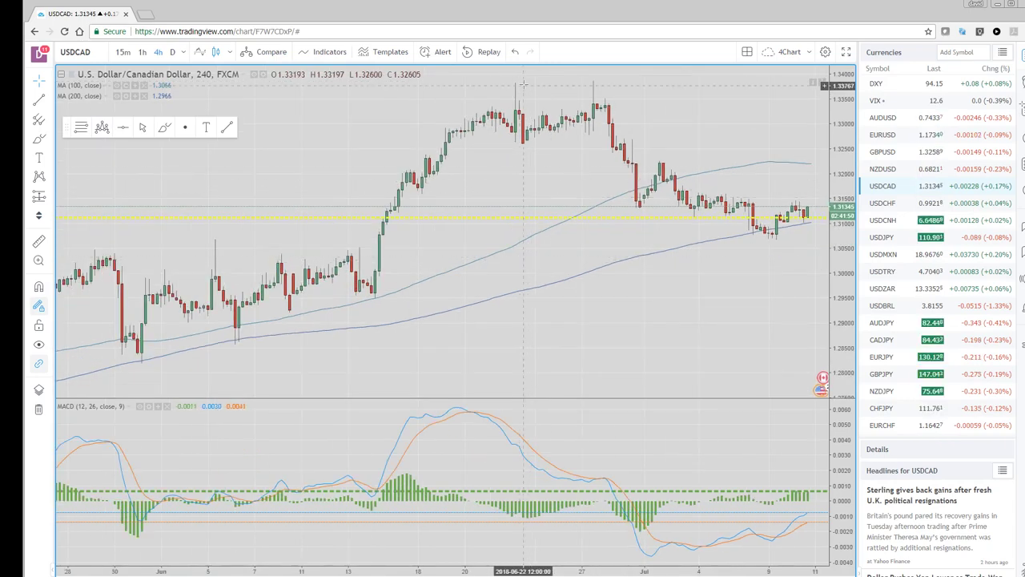